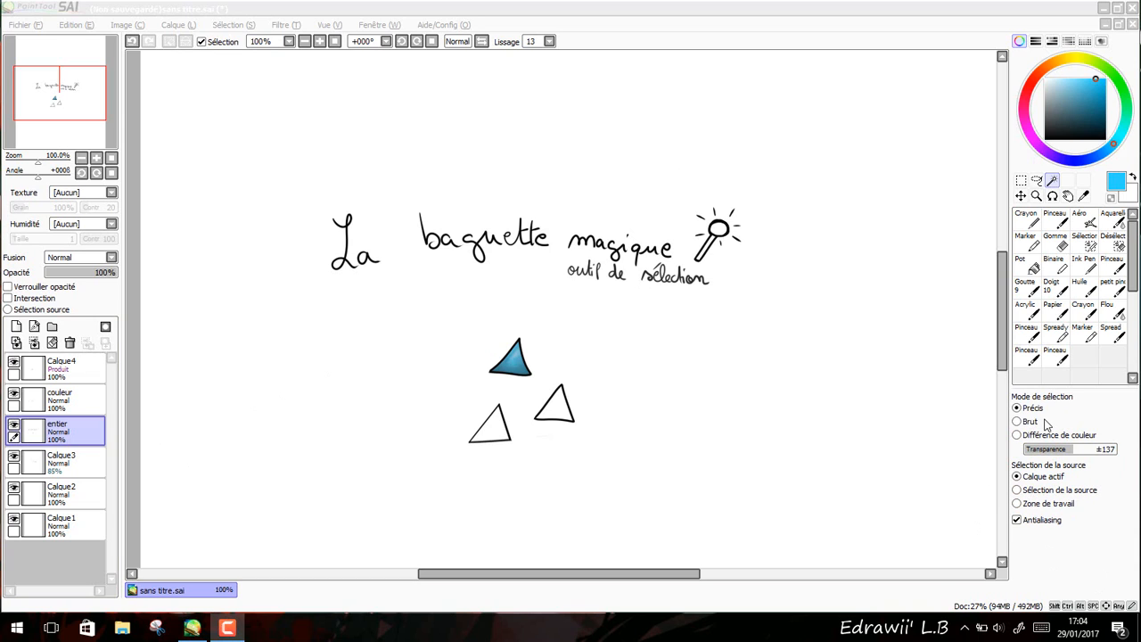
Set the magic wand's selection source to Zone de travail, and select the empty background around the drawings before clearing that selection.
left_click(1024, 511)
left_click(1018, 504)
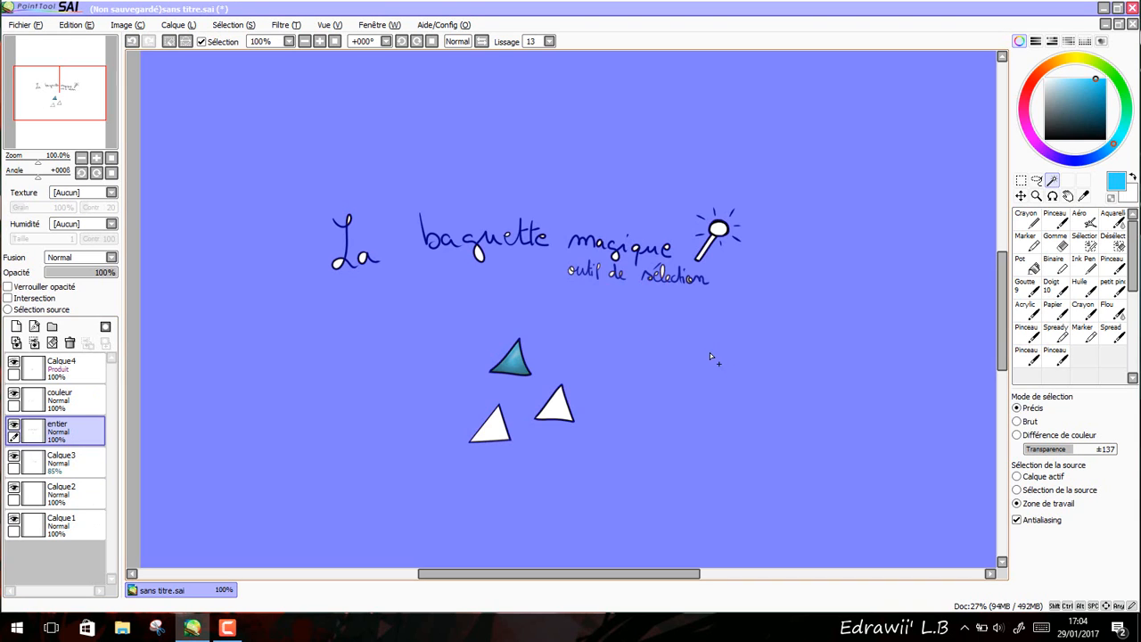
left_click(709, 352)
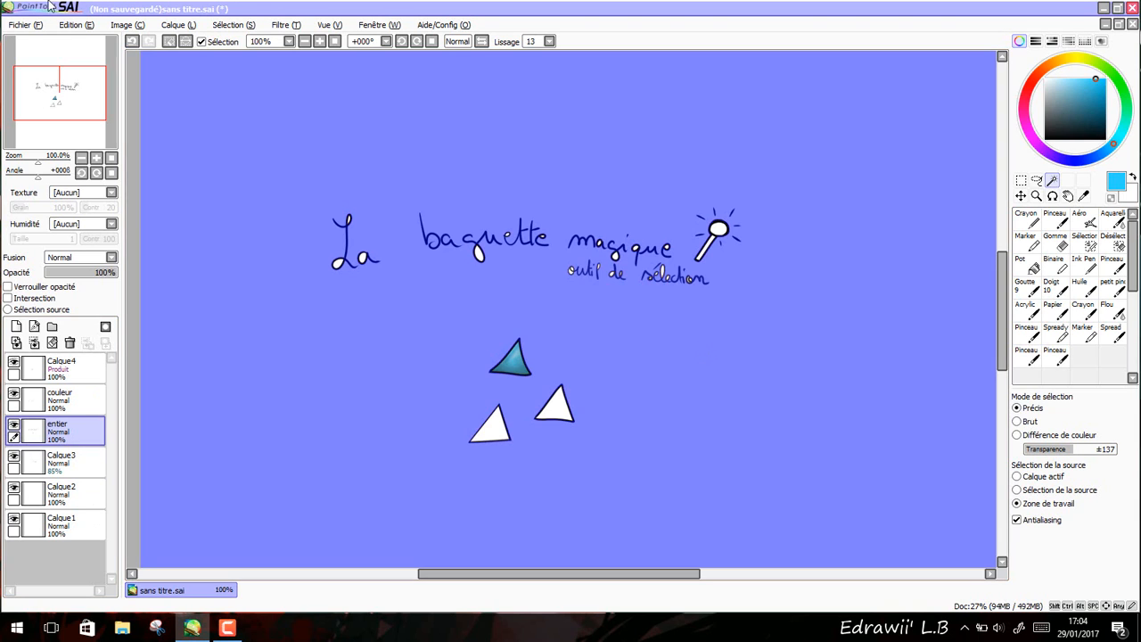
left_click(131, 44)
Select the interiors of all three triangles and add the head and handle of the drawn magic wand to the selection.
left_click(501, 432)
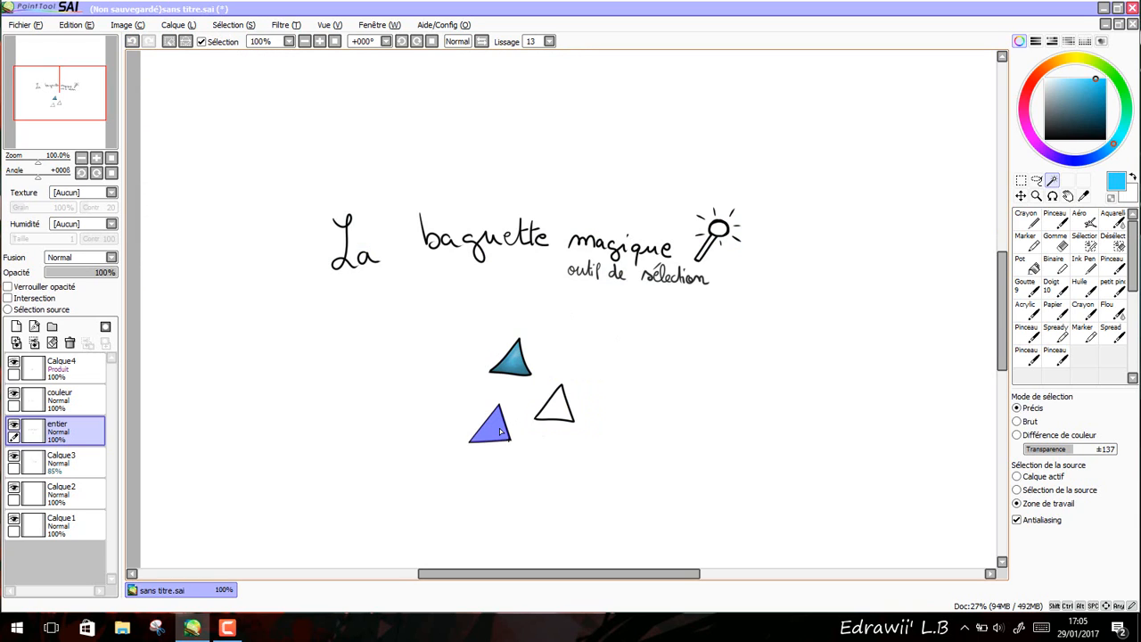
left_click(553, 410, "shift")
left_click(514, 357, "shift")
left_click(719, 230, "shift")
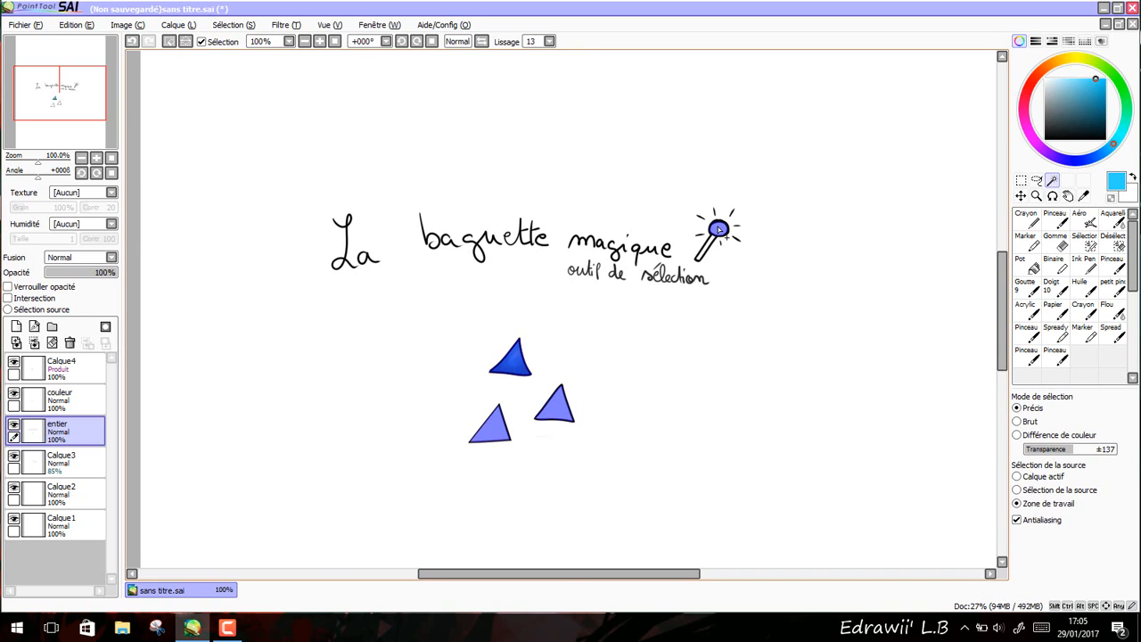
scroll(688, 255, "up", 6)
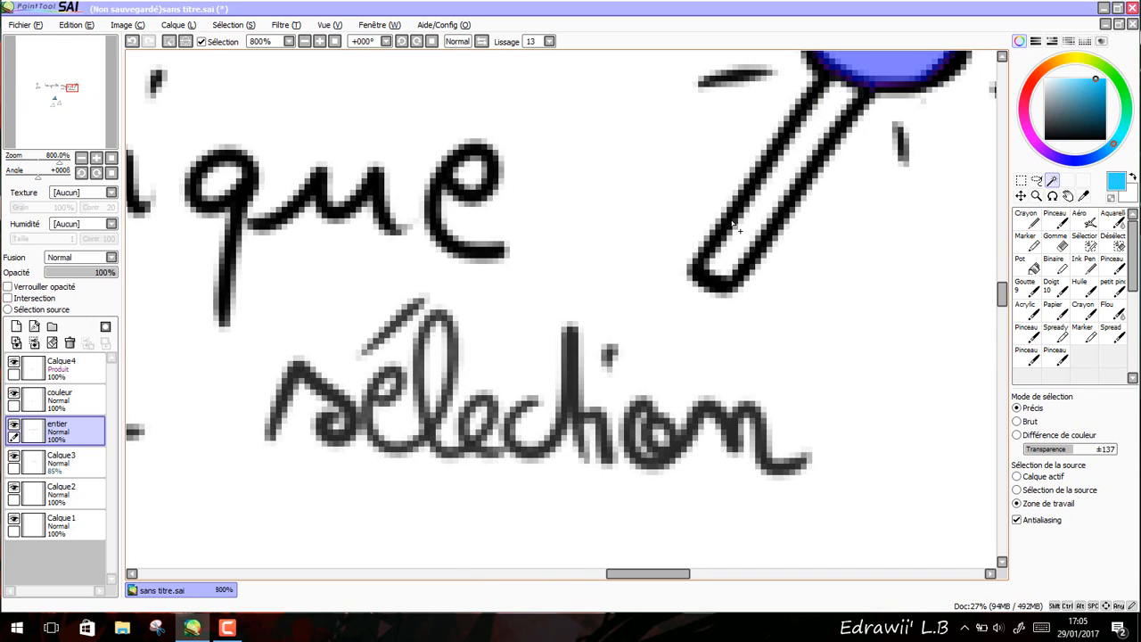
scroll(738, 215, "down", 2)
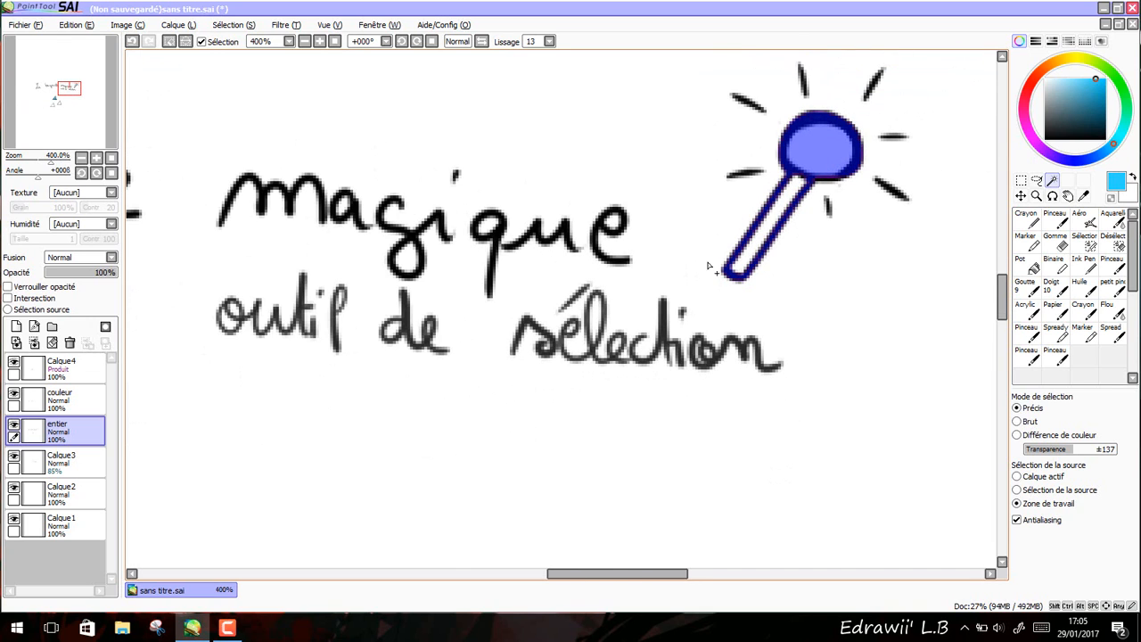
left_click(779, 220, "shift")
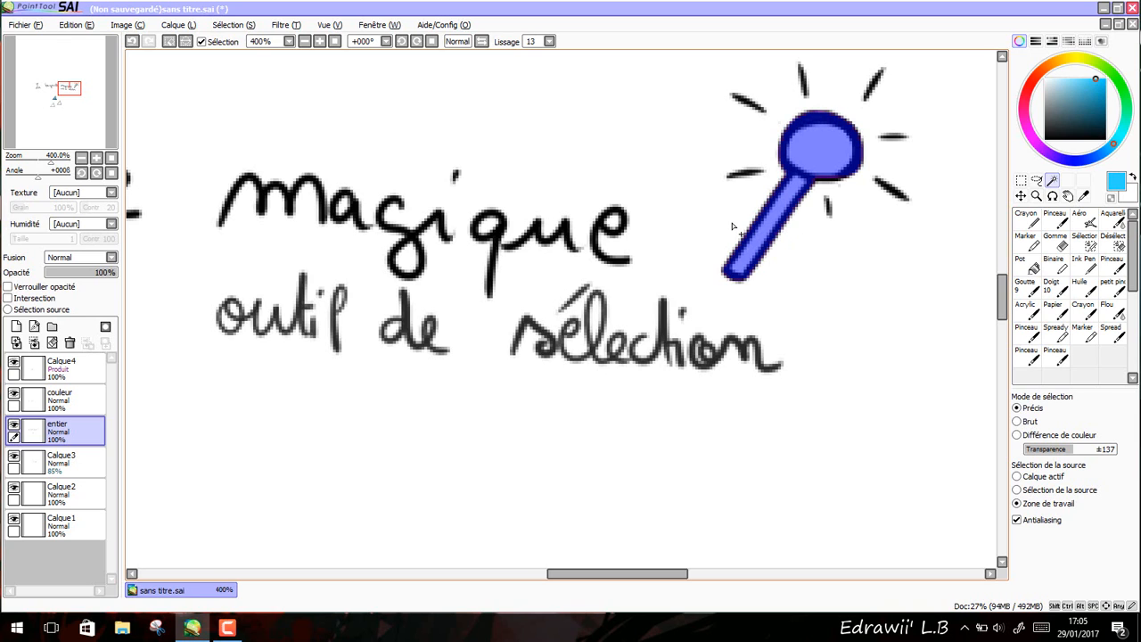
scroll(575, 218, "down", 3)
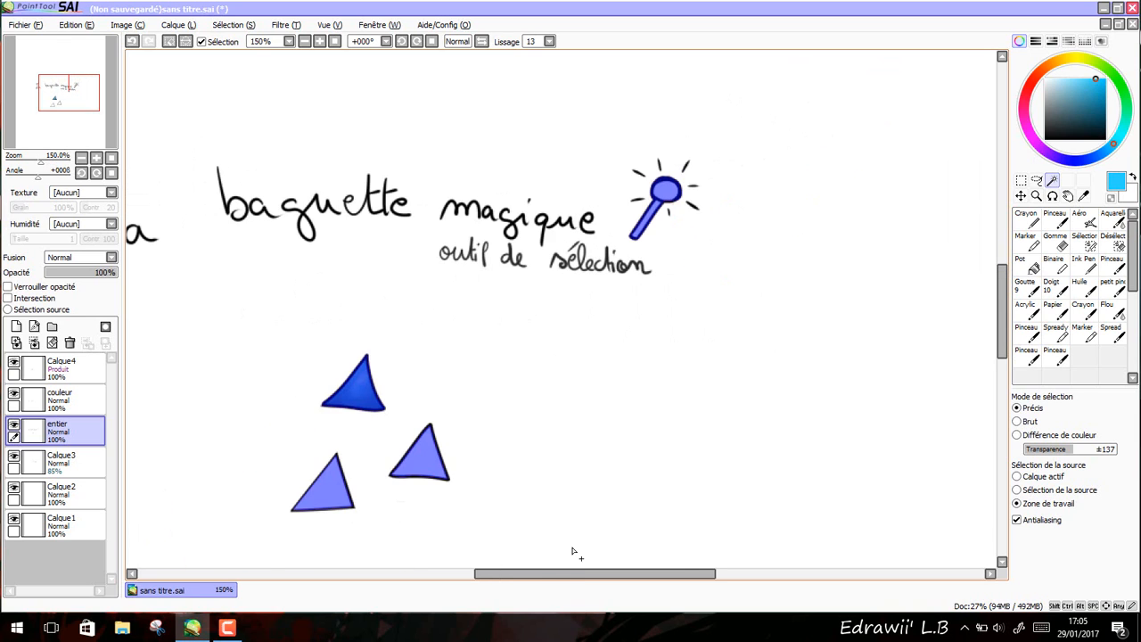
Invert the selection of the triangles and drawn wand, then deselect everything.
key("ctrl+i")
left_click_drag(528, 575, 497, 579)
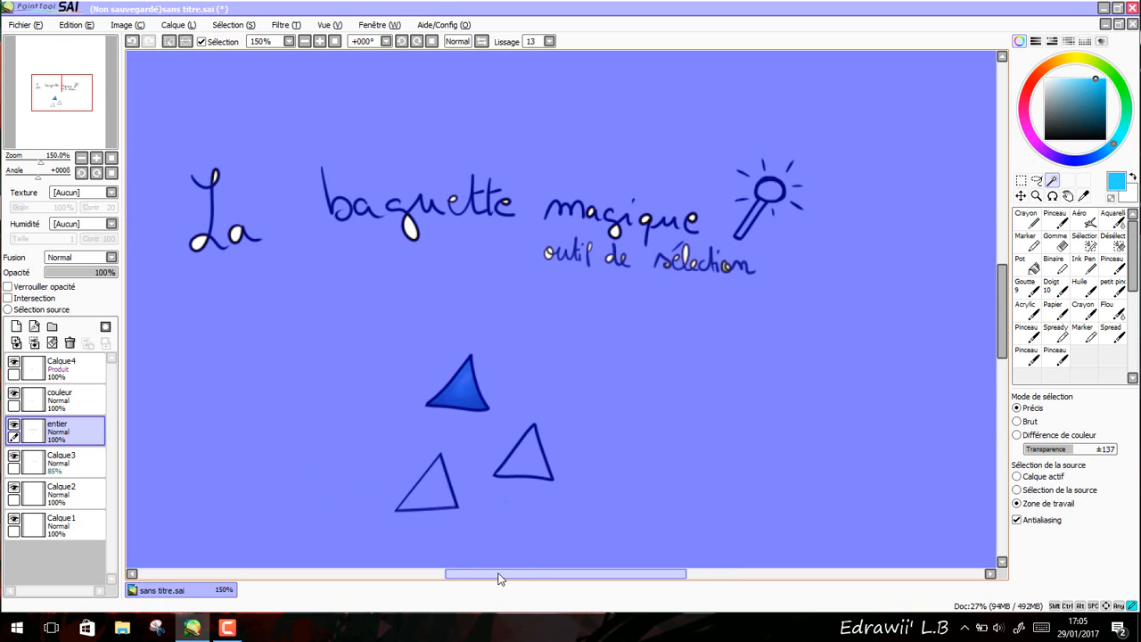
left_click(171, 43)
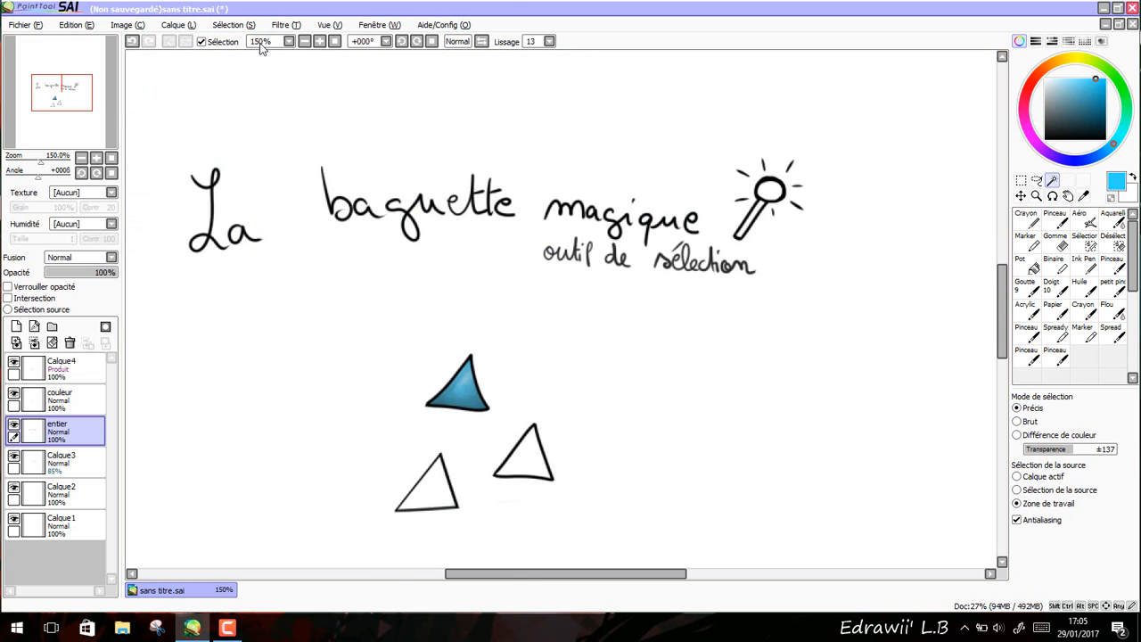
Brush a selection over part of the blue triangle with the selection pen, then return to the magic wand and deselect.
left_click(1087, 244)
mouse_move(450, 403)
left_mouse_down()
mouse_move(471, 356)
mouse_move(453, 397)
mouse_move(455, 375)
left_mouse_up()
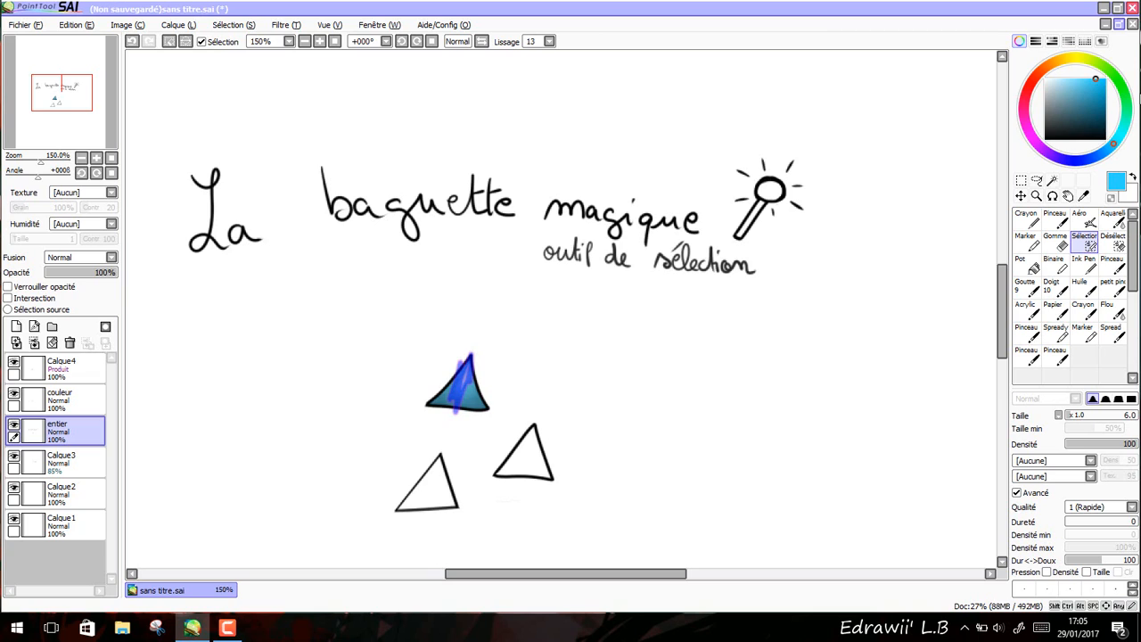
left_click(1052, 181)
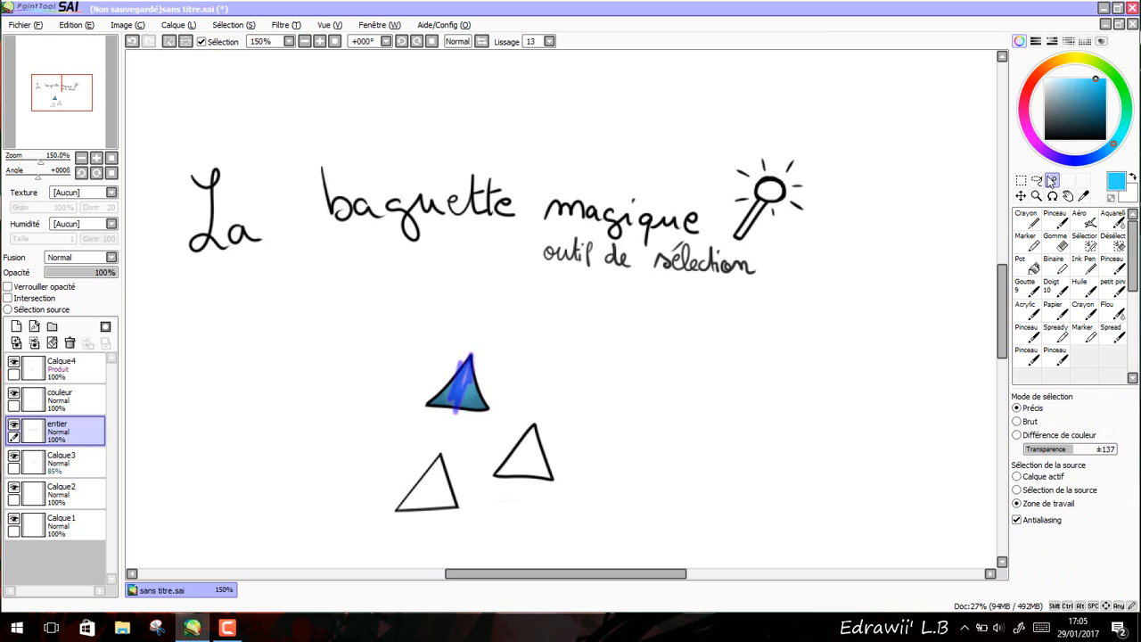
left_click(169, 41)
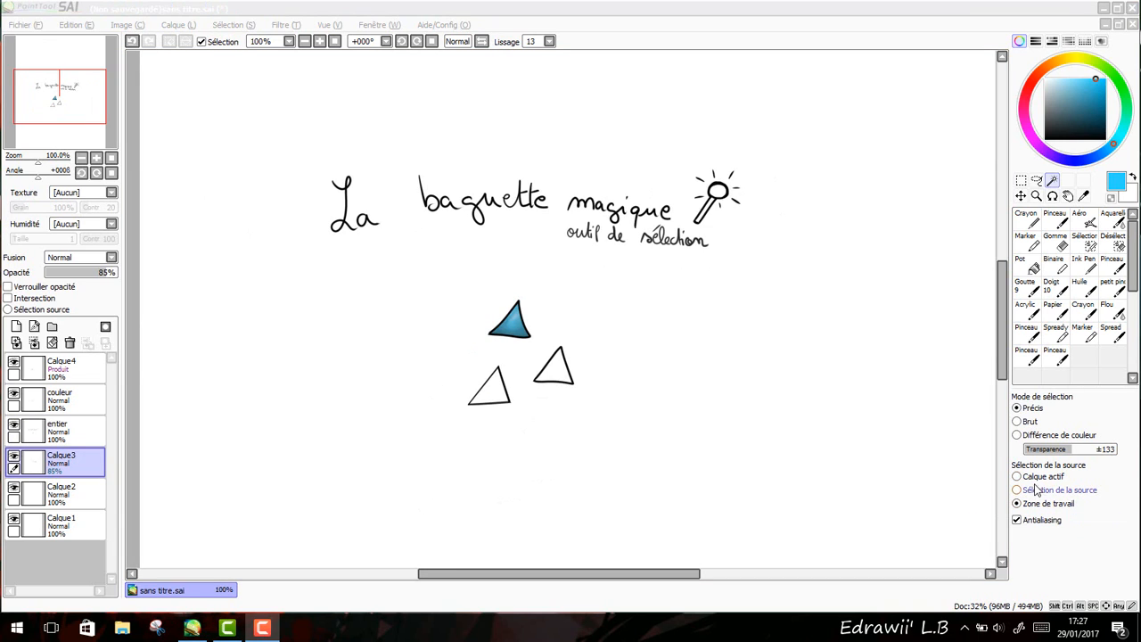
Set the magic wand's selection source to Calque actif and make the layer entier active.
left_click(1033, 480)
left_click(1017, 478)
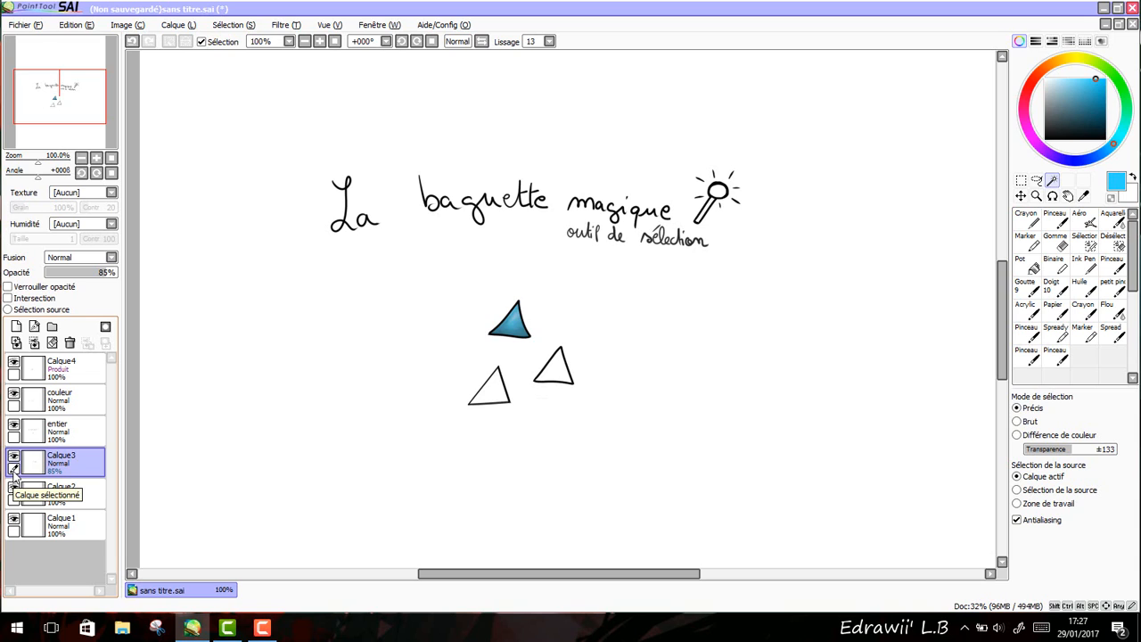
left_click(72, 420)
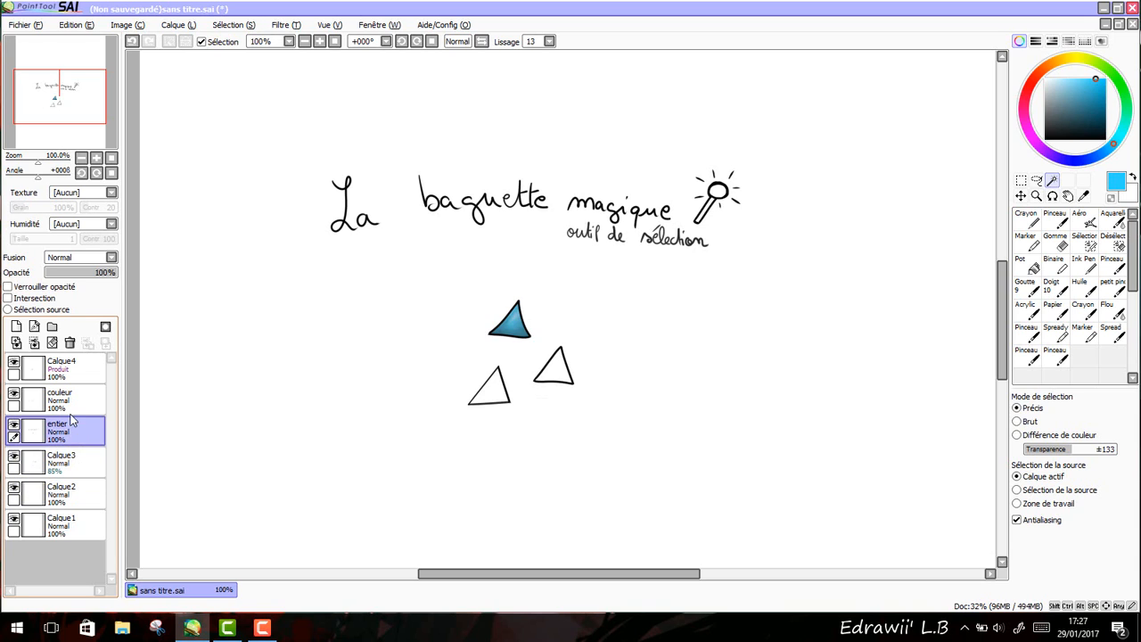
left_click(74, 400)
left_click(75, 376)
left_click(71, 456)
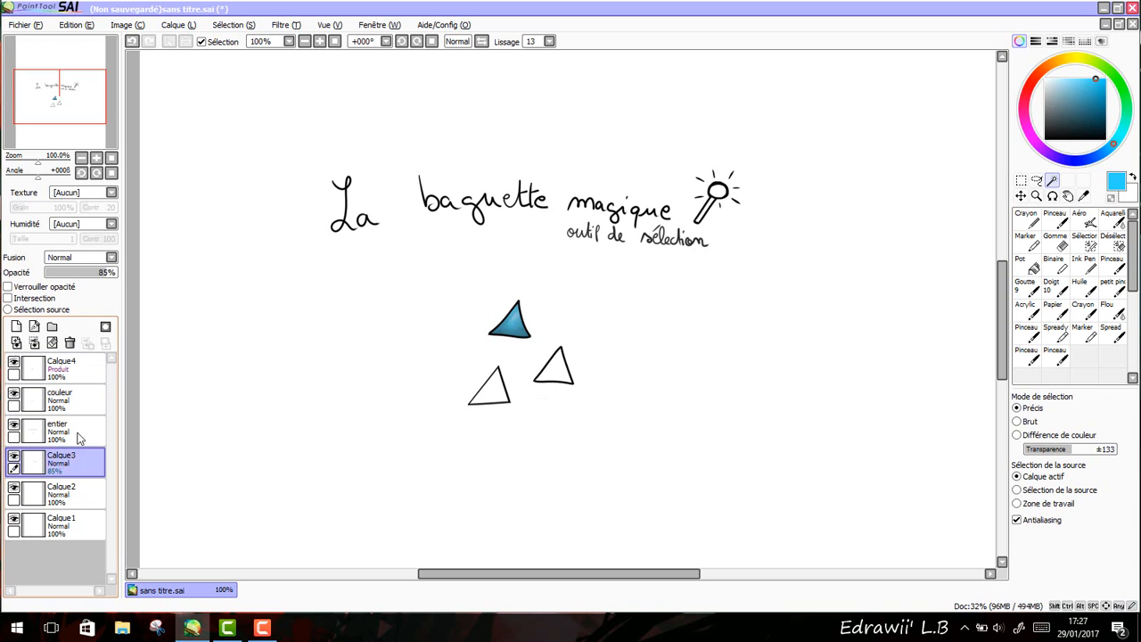
left_click(79, 435)
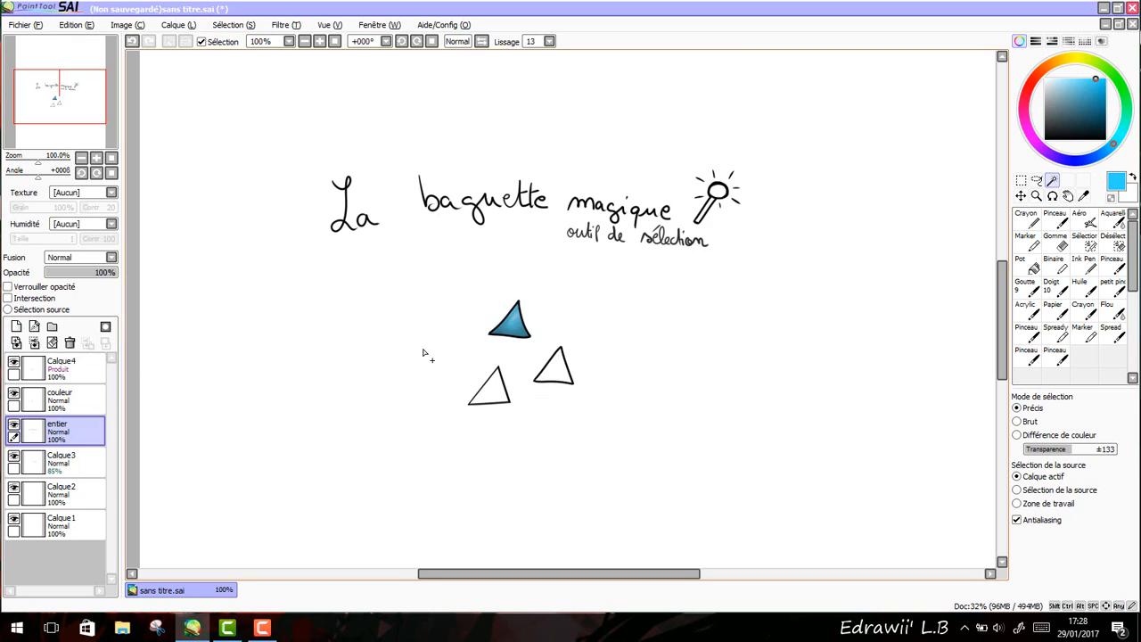
Select the inside of the right outlined triangle with the magic wand, deselect it, and select the inside of the lower-left triangle.
scroll(483, 370, "up", 1)
scroll(560, 333, "up", 1)
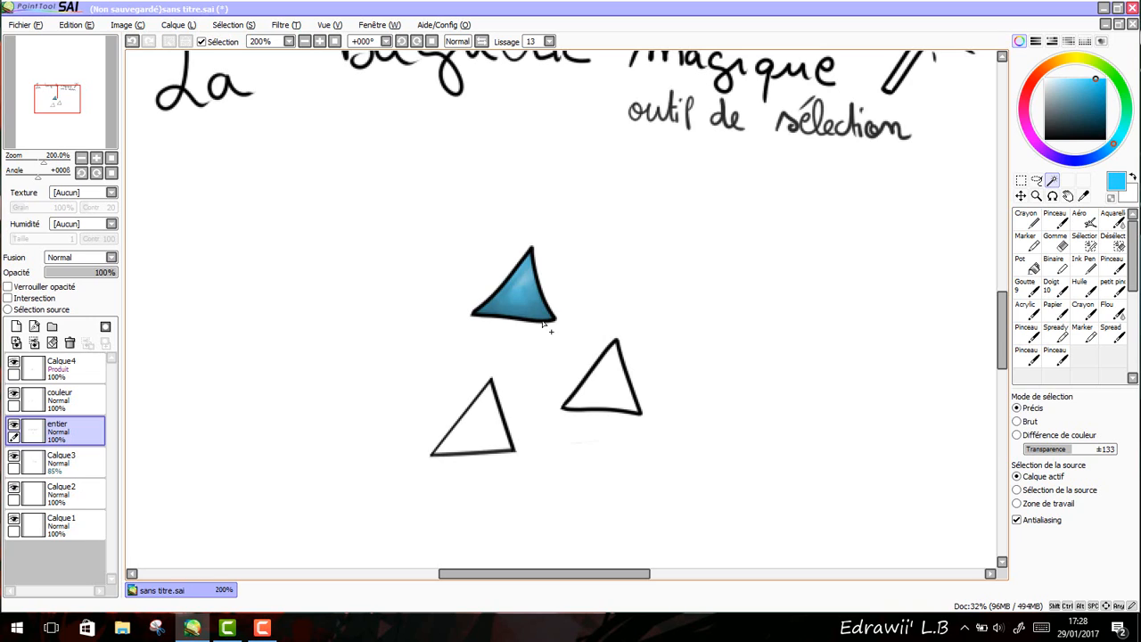
left_click(614, 392)
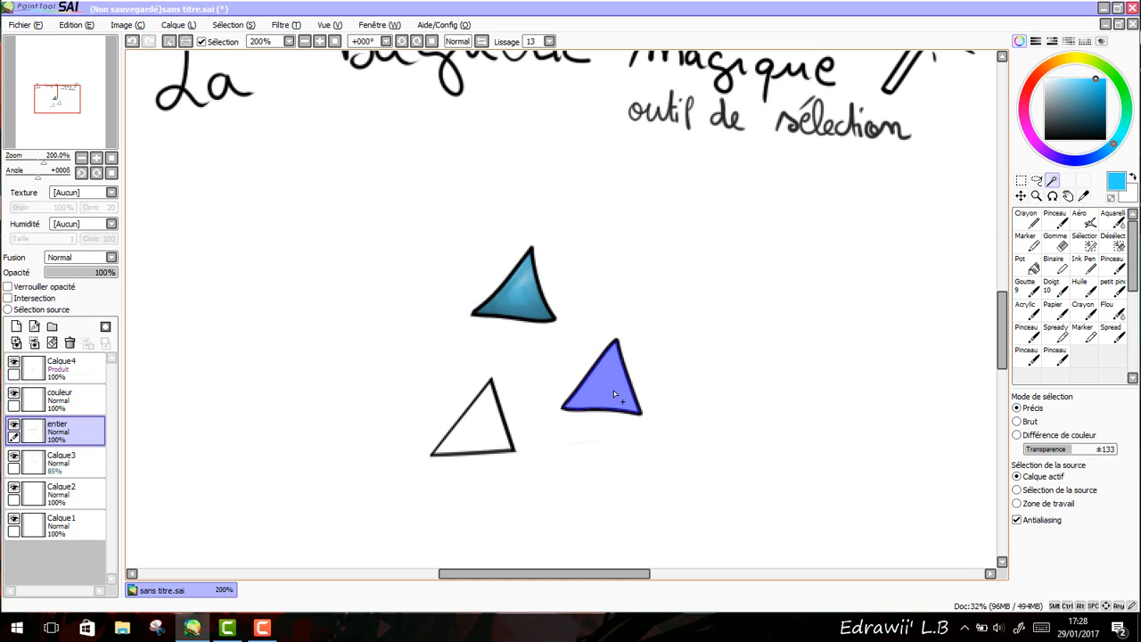
left_click(169, 41)
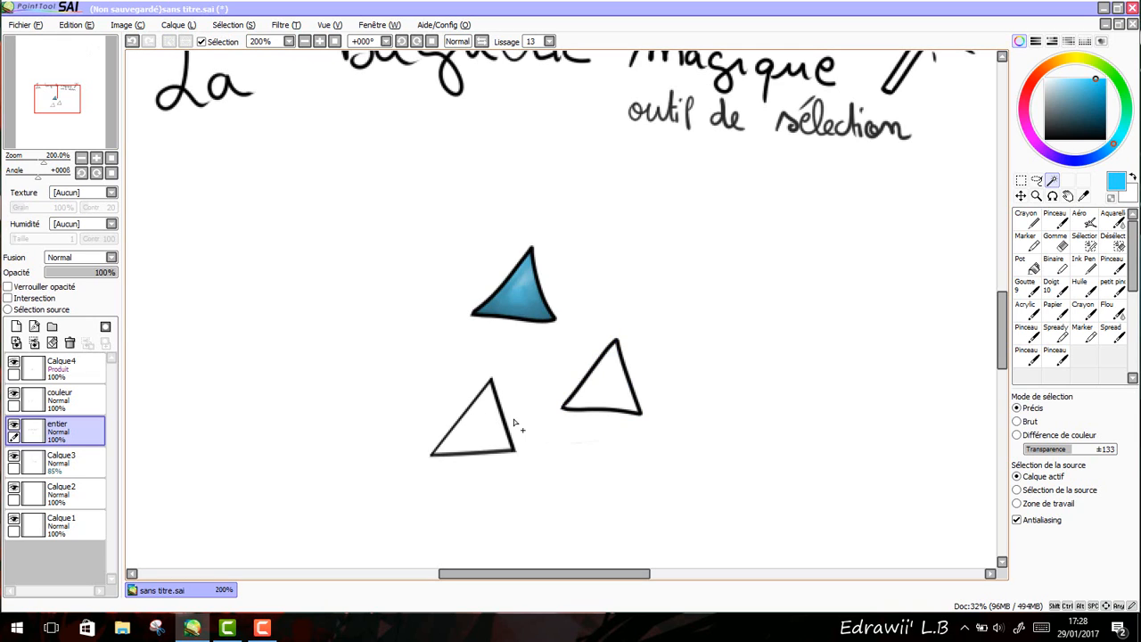
left_click(488, 427)
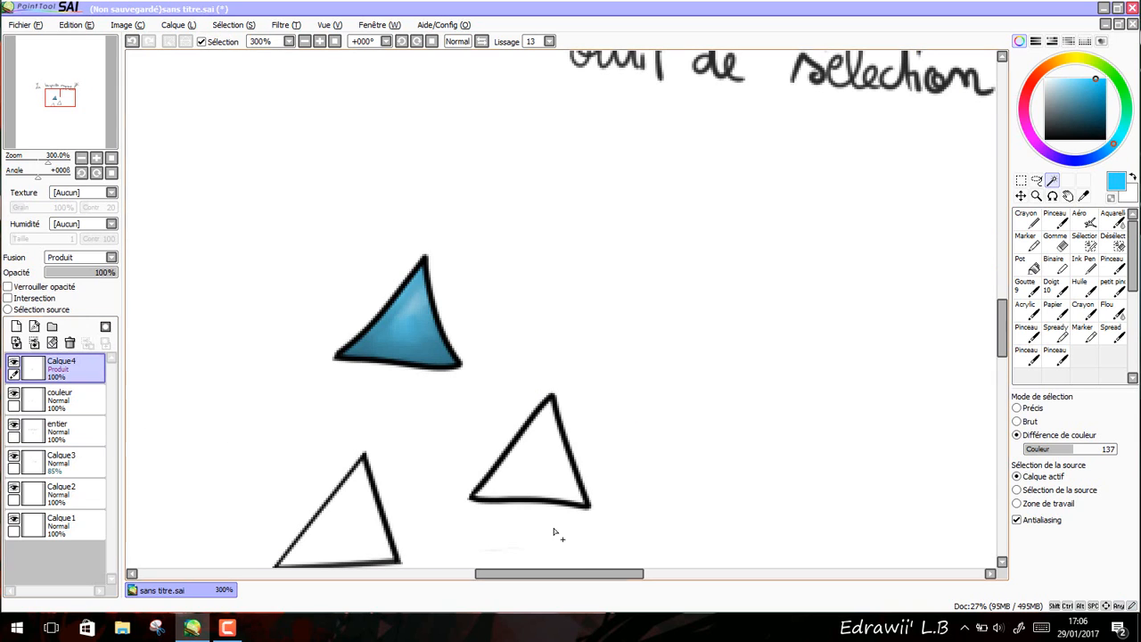
Set the colour difference to 21 and try wand selections on two shades of the blue triangle, clearing each one.
left_click_drag(542, 569, 519, 567)
left_click_drag(1072, 455, 1029, 456)
left_click(521, 331)
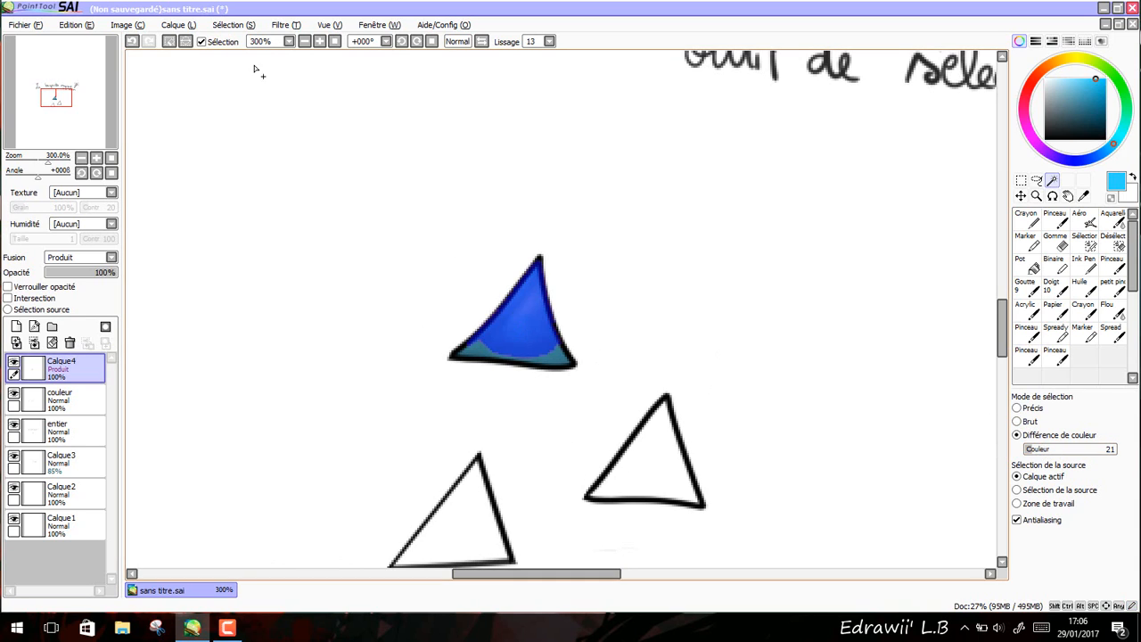
left_click(169, 41)
left_click(535, 330)
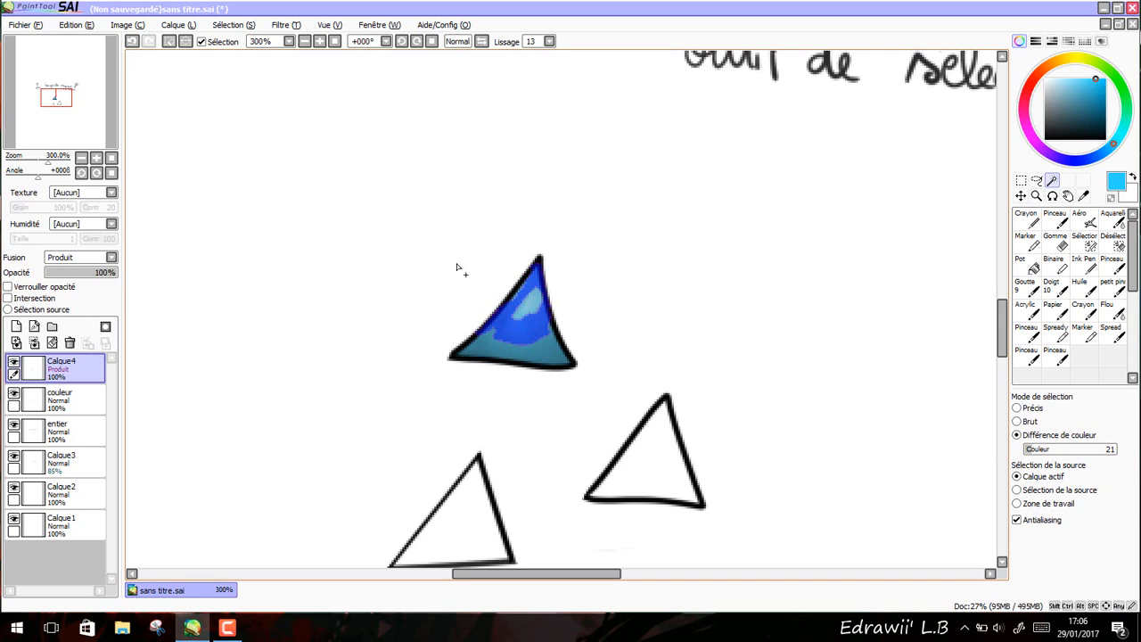
left_click(169, 41)
Raise the colour difference to 133, select the blue triangle's fill with the magic wand, and deselect it.
left_click(1072, 449)
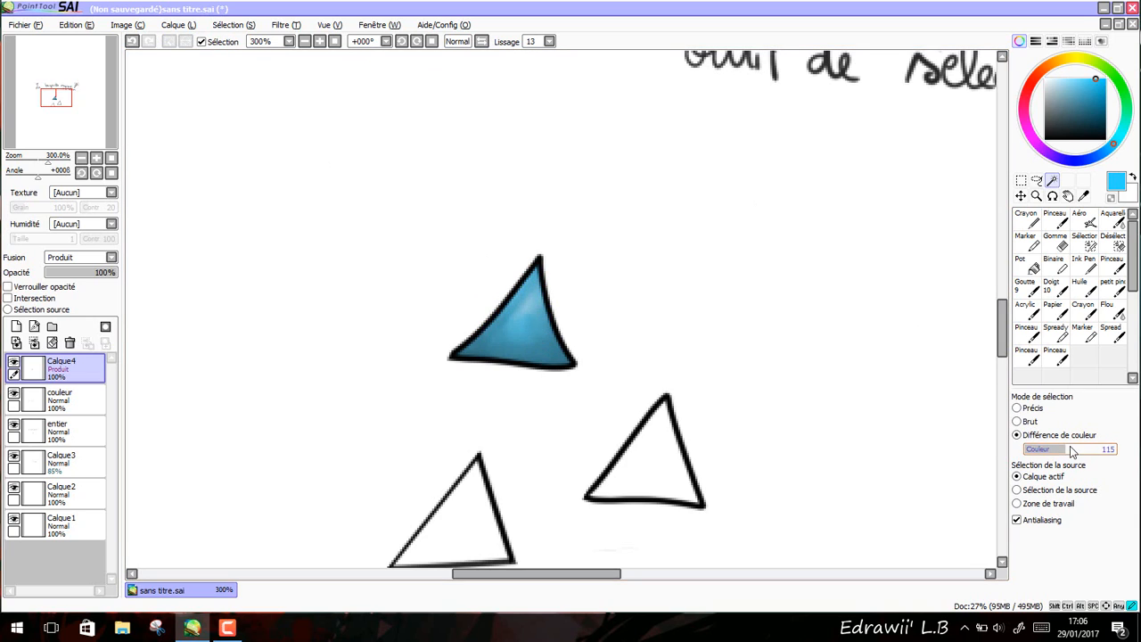
left_click(535, 332)
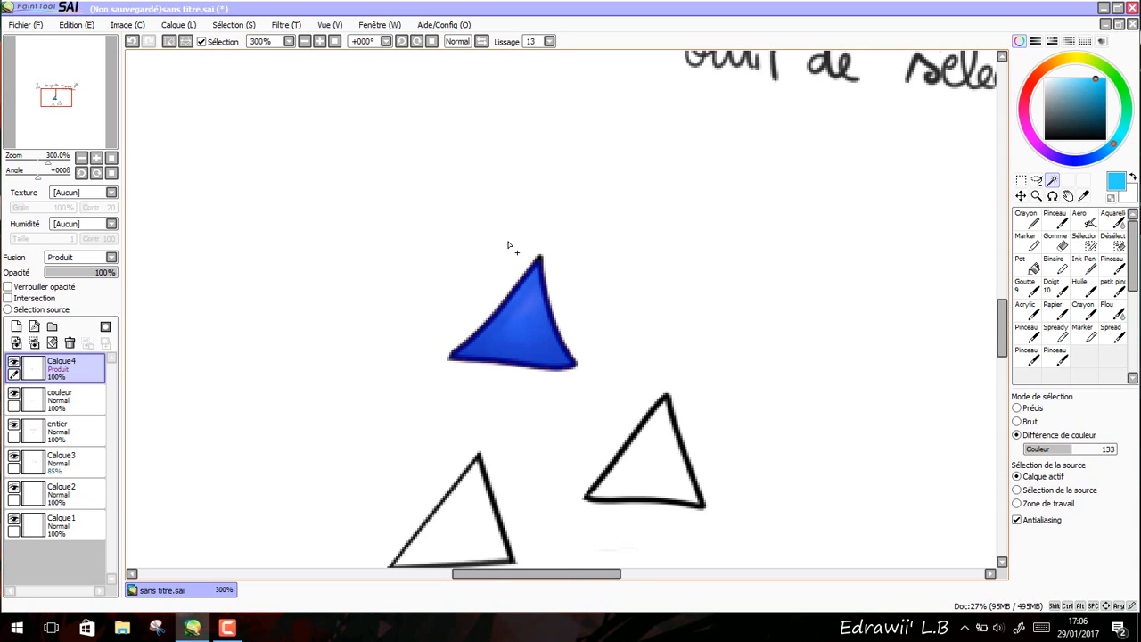
scroll(509, 247, "up", 2)
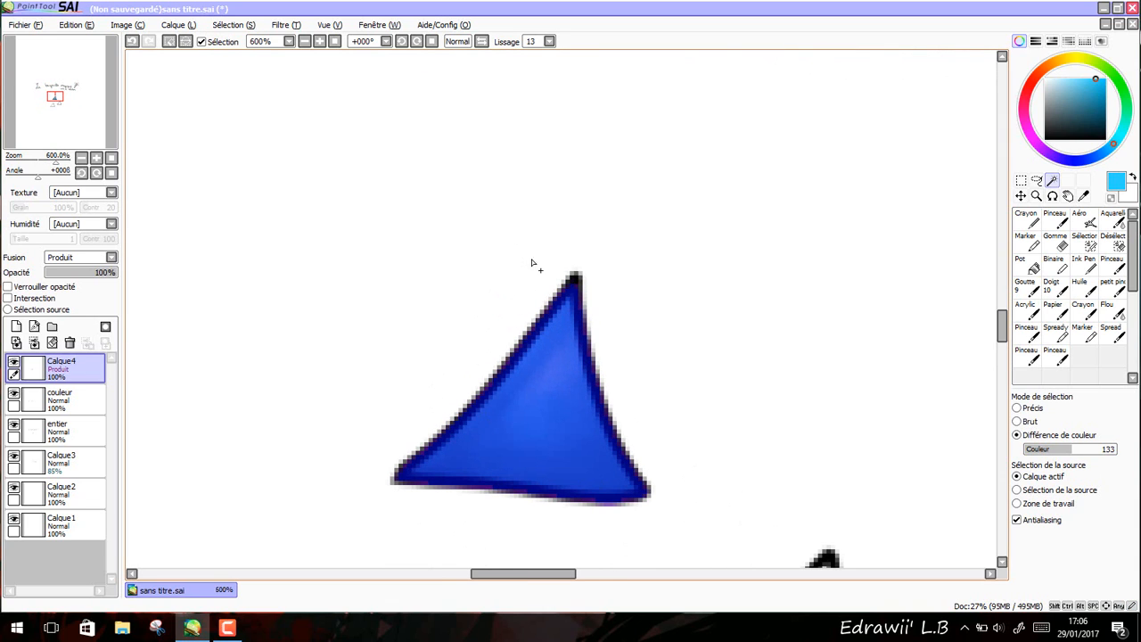
scroll(533, 256, "down", 4)
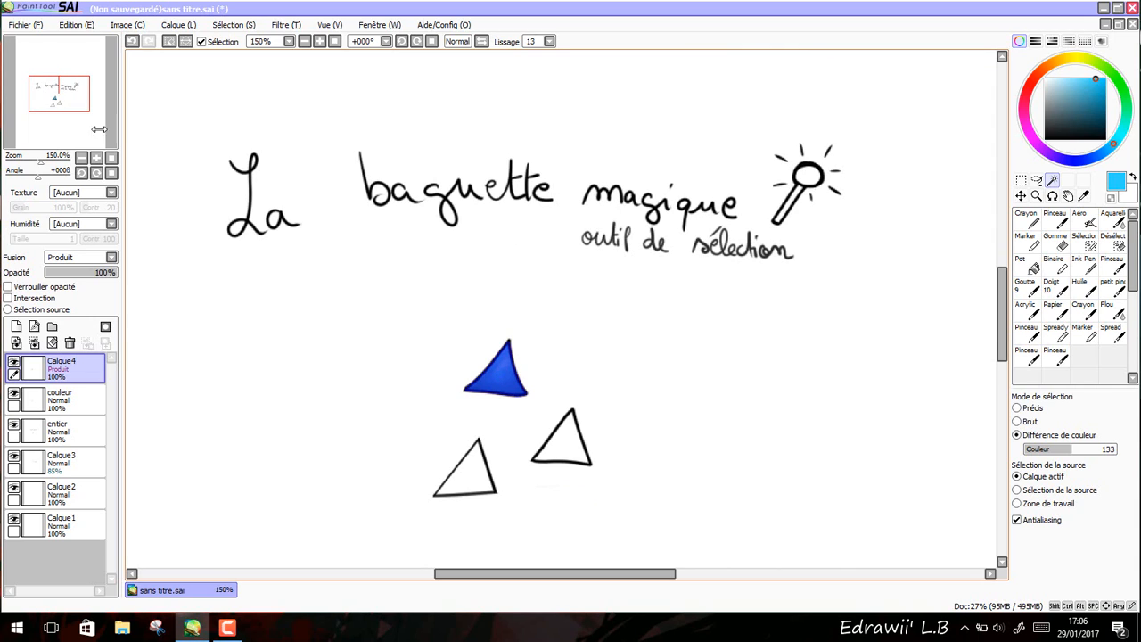
left_click(168, 41)
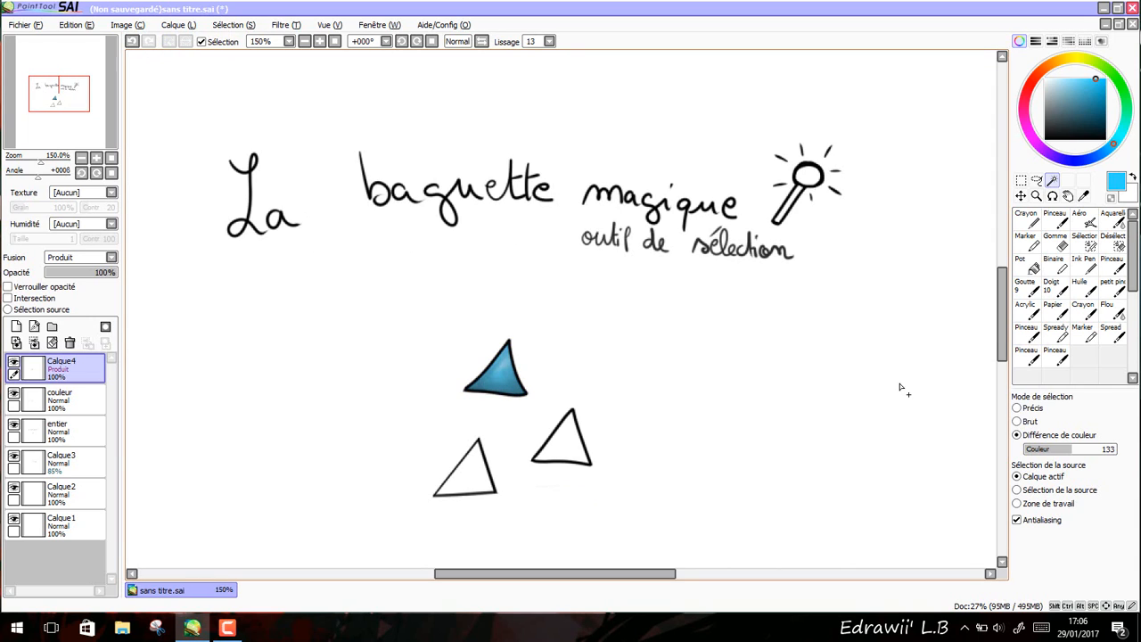
Set the selection source to Sélection de la source and try the magic wand on the blue and right outlined triangles, clearing each selection.
scroll(683, 454, "up", 2)
scroll(539, 482, "down", 2)
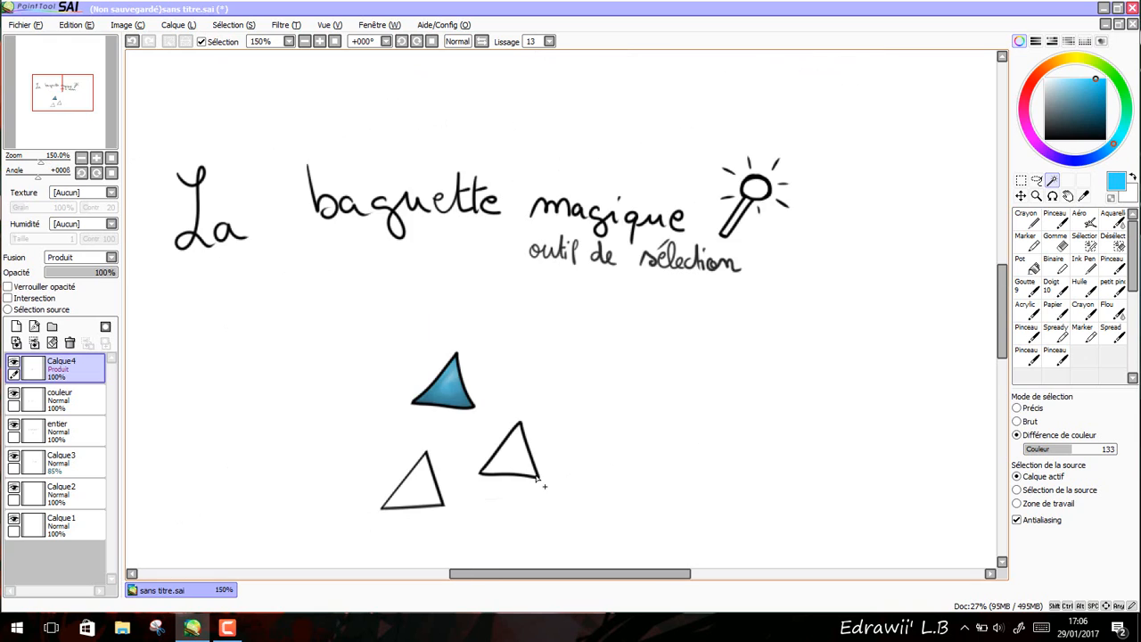
left_click(1034, 496)
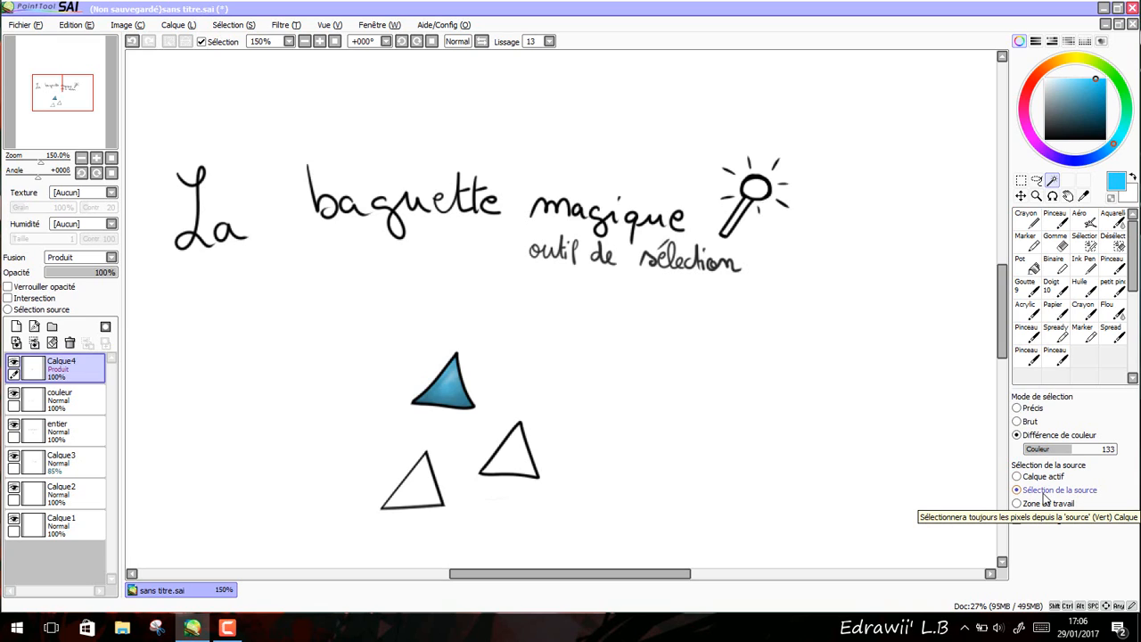
left_click(454, 390)
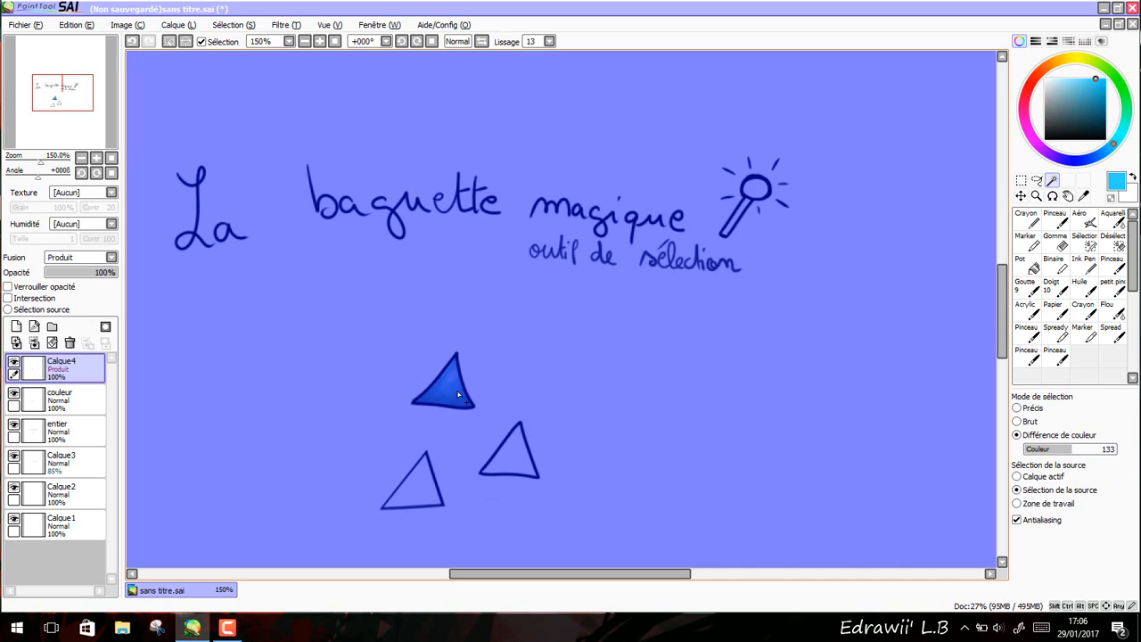
key("ctrl+d")
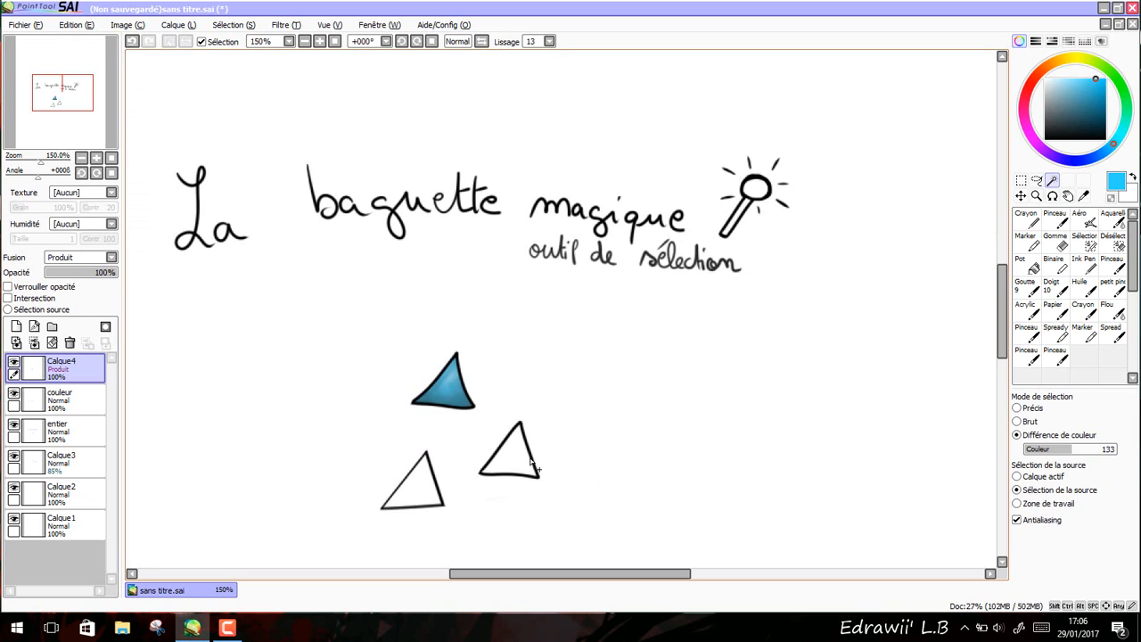
left_click(496, 458)
left_click(133, 42)
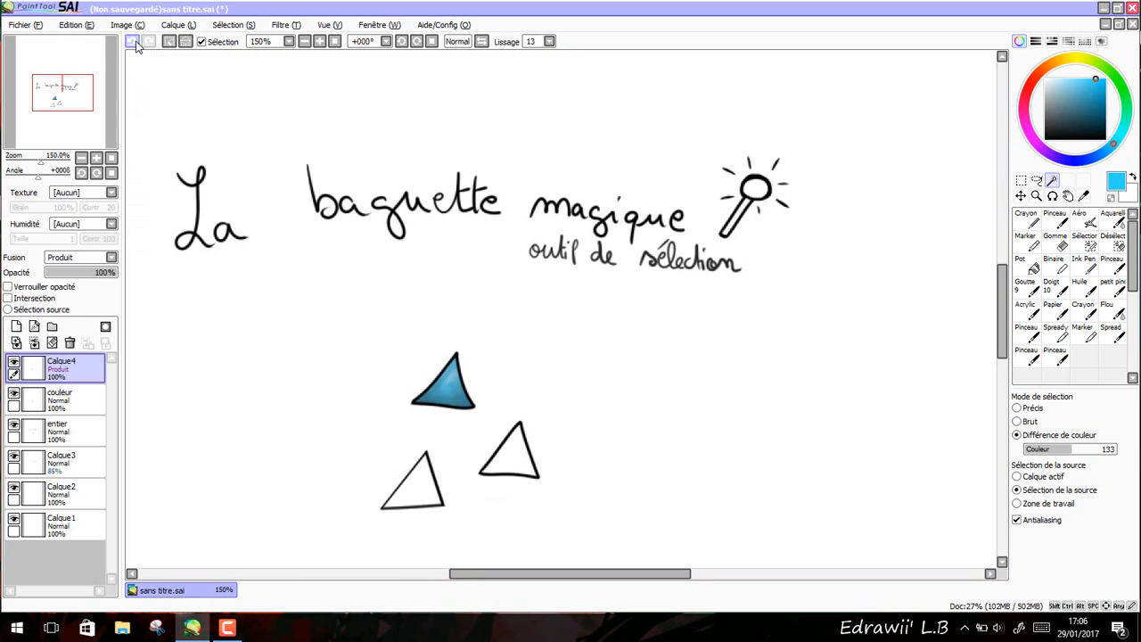
Try a wand selection with Calque1 active, undo it, and make a new wand selection beside the blue triangle with entier active.
left_click(98, 517)
left_click(463, 457)
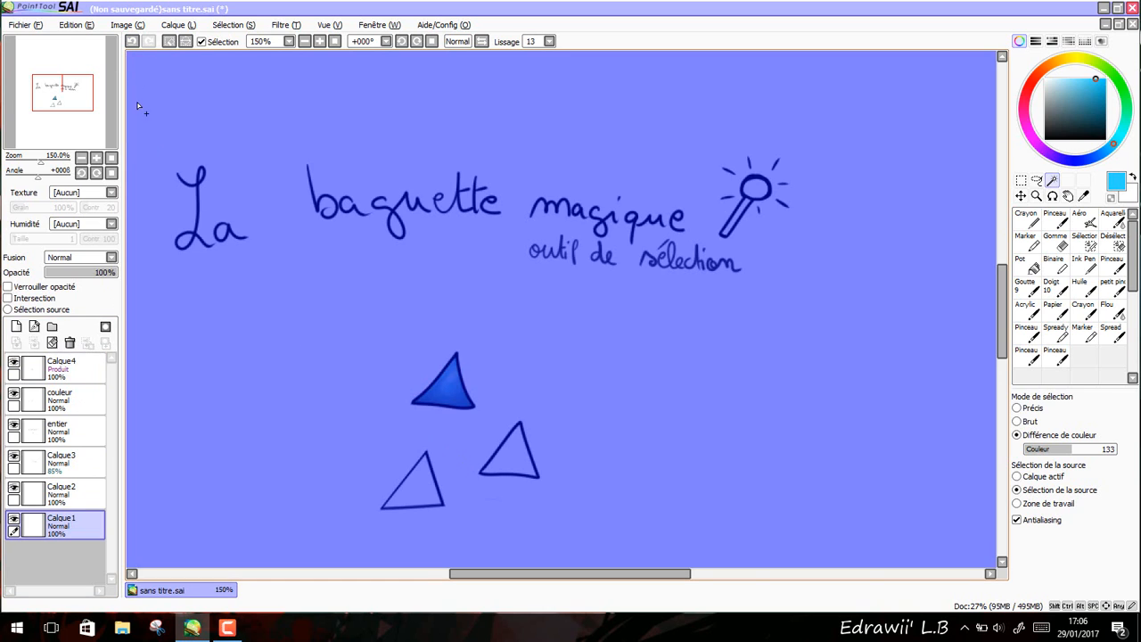
left_click(133, 42)
left_click(58, 430)
left_click(489, 372)
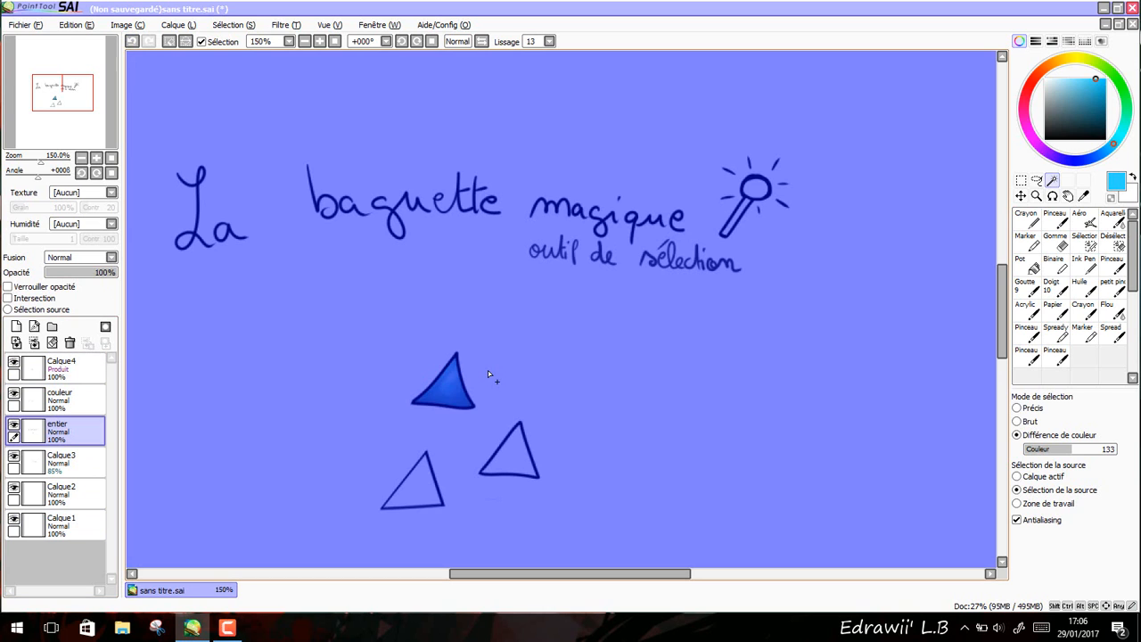
Undo the background selection, try the magic wand inside the right outlined triangle, and undo that selection.
left_click(133, 42)
left_click(532, 462)
left_click(133, 42)
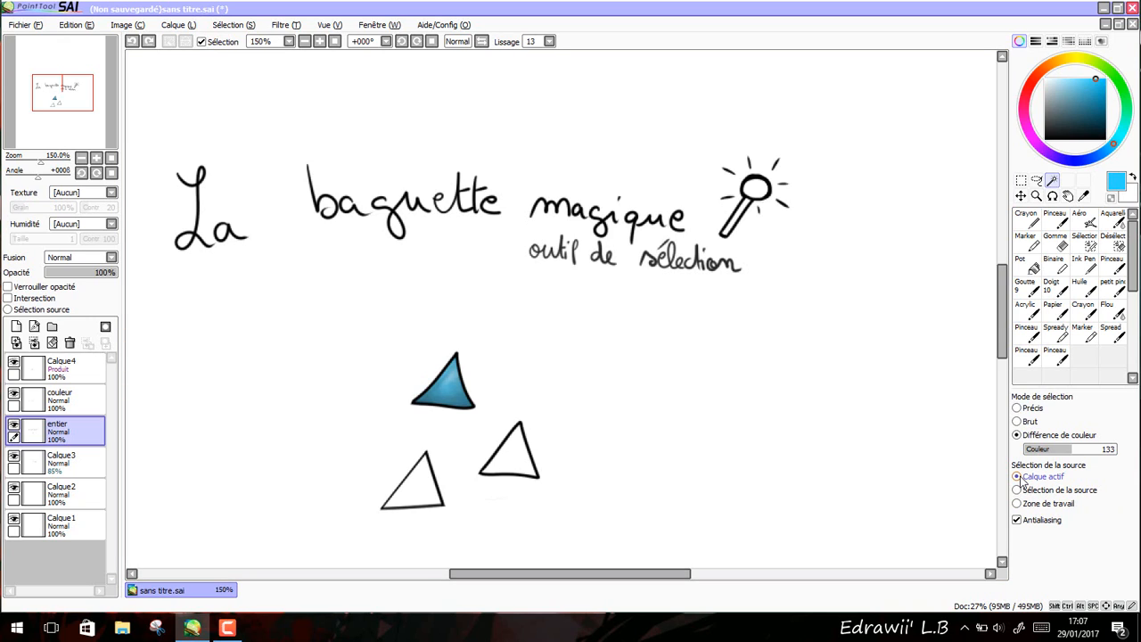
Set the selection source to Calque actif, try a wand selection of the background beside the lower-left outlined triangle, and deselect it.
left_click(1019, 478)
left_click(417, 456)
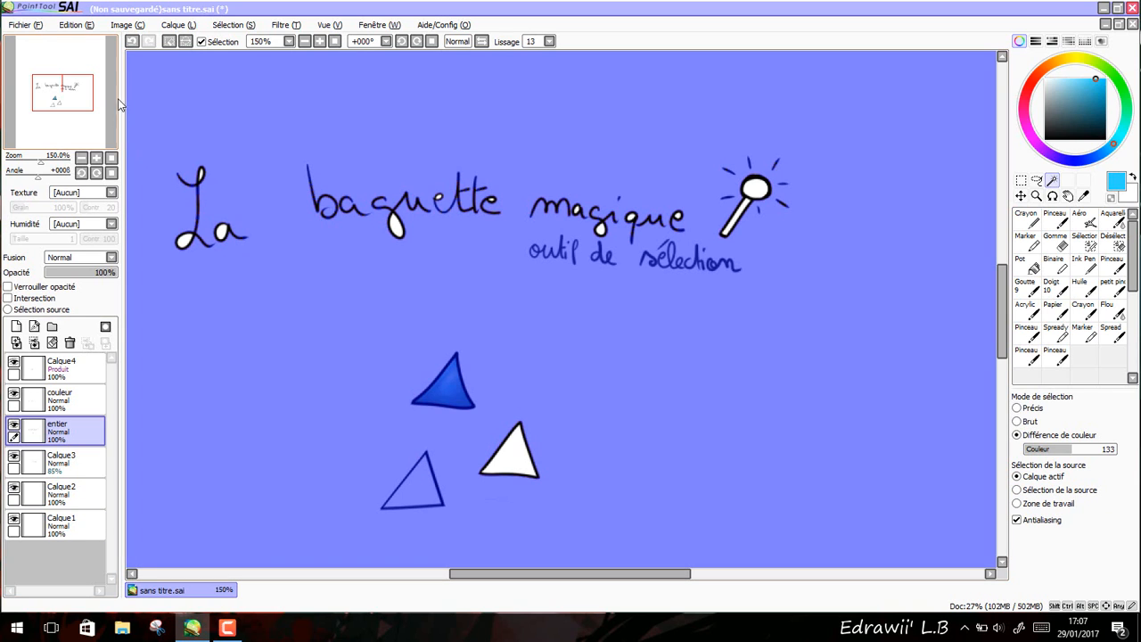
left_click(168, 41)
left_click(227, 629)
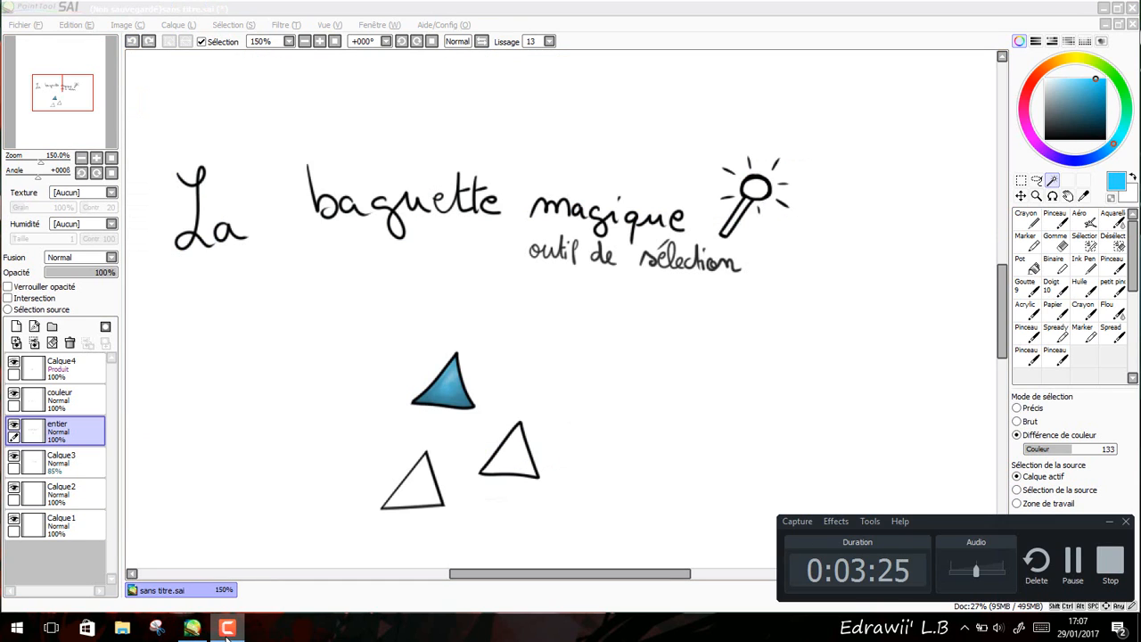
left_click(227, 629)
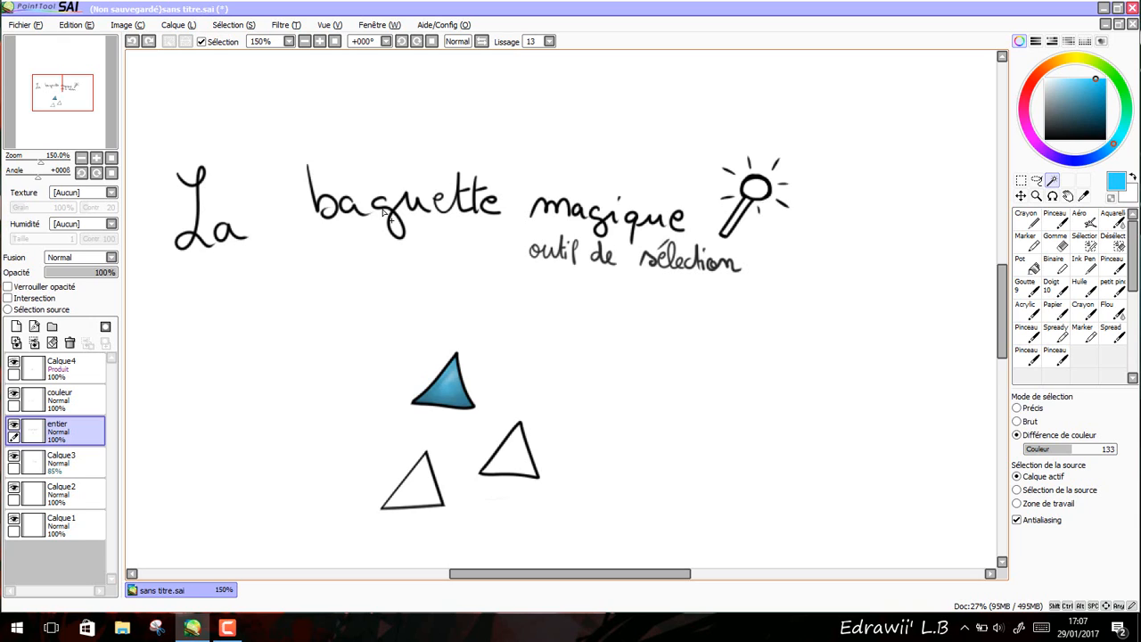
Set the selection mode to Précis and the source to Zone de travail, select the canvas background with the magic wand, and deselect it.
left_click(1017, 408)
left_click(1050, 505)
left_click(689, 433)
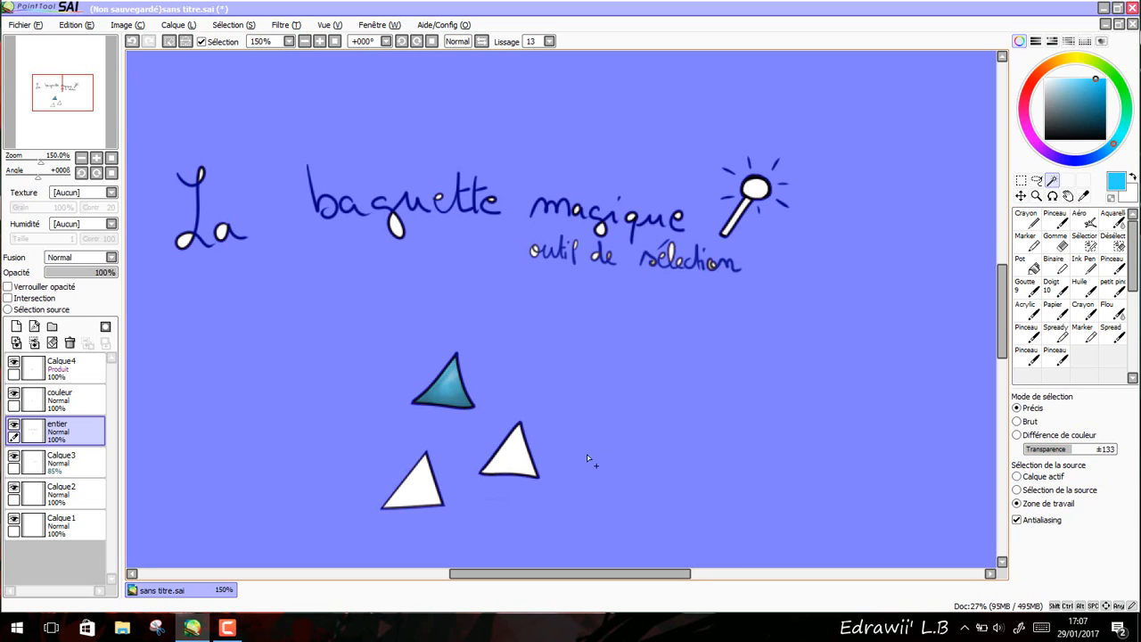
left_click(177, 43)
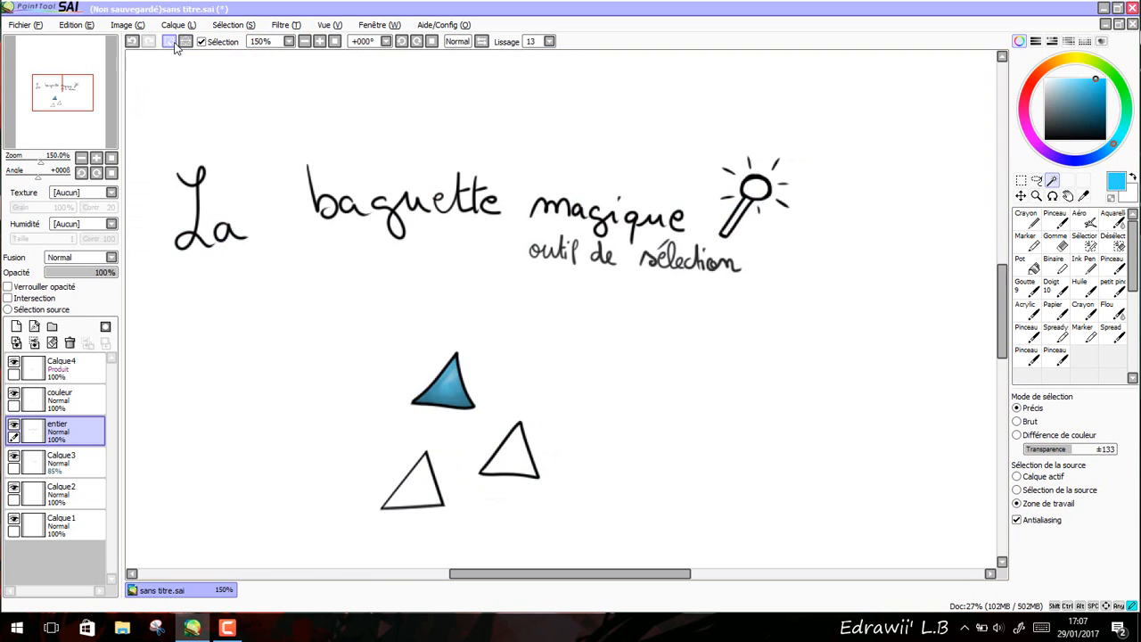